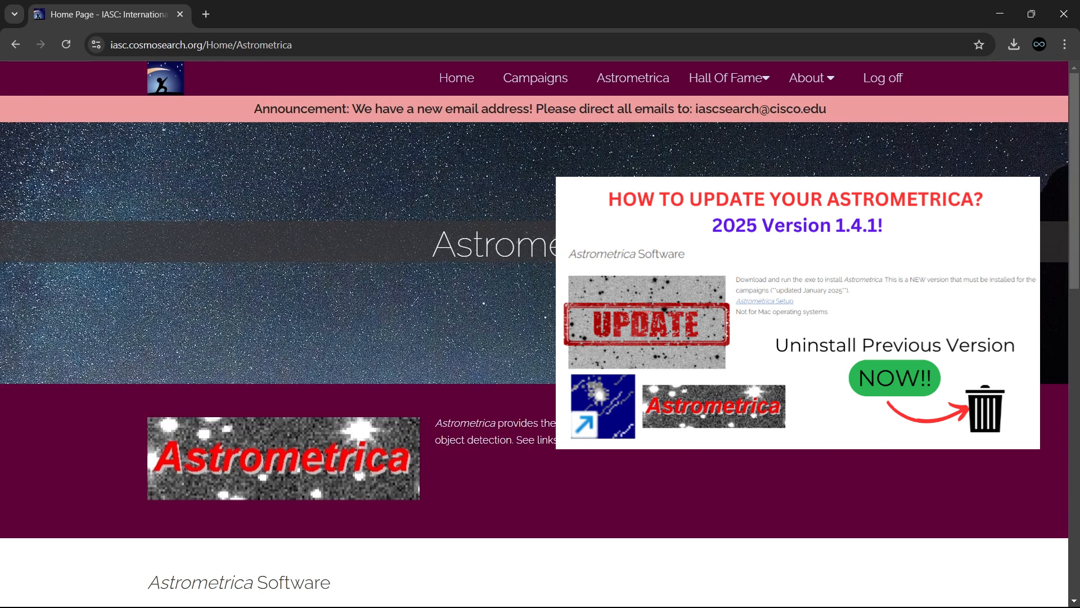
Step: Look through the Astrometrica page for the software setup, guides and practice image sets
{"action": "scroll", "coordinate": [769, 259], "scroll_direction": "down", "scroll_amount": 7}
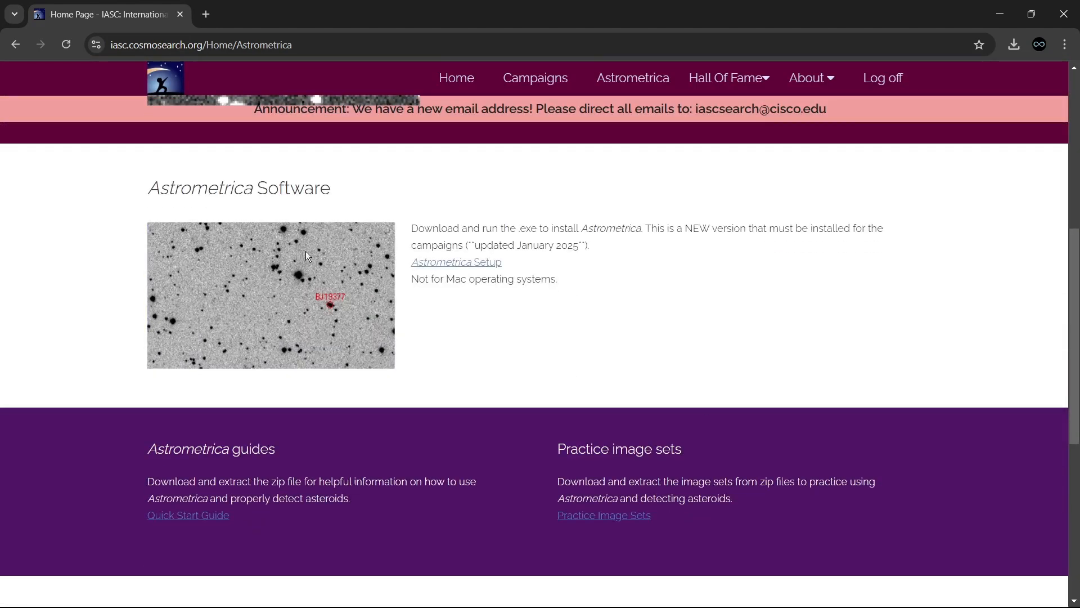
{"action": "scroll", "coordinate": [287, 266], "scroll_direction": "up", "scroll_amount": 6}
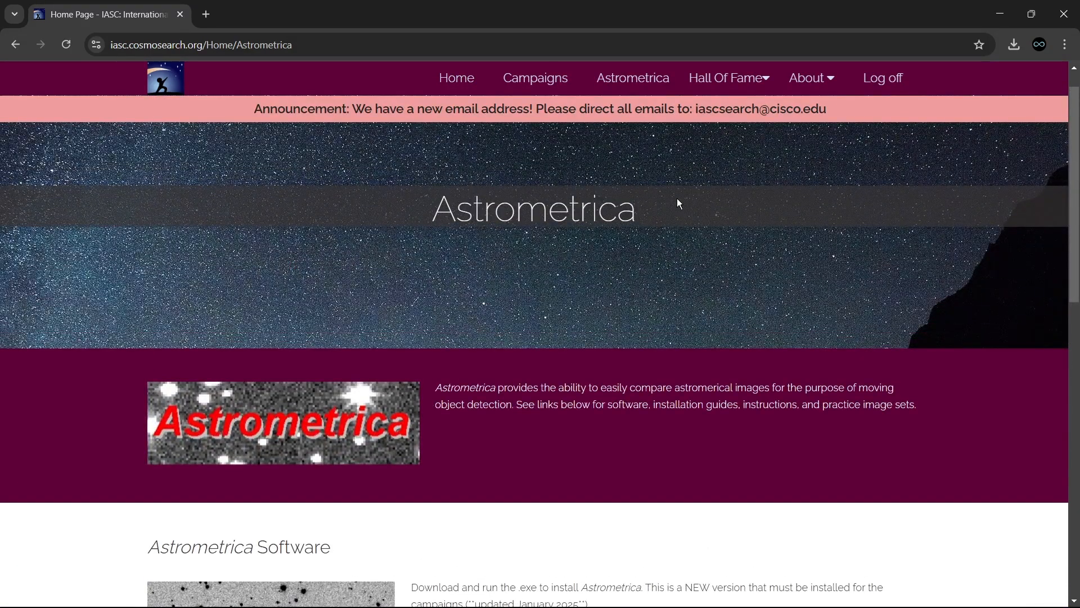
{"action": "scroll", "coordinate": [557, 482], "scroll_direction": "down", "scroll_amount": 2}
{"action": "scroll", "coordinate": [556, 482], "scroll_direction": "up", "scroll_amount": 3}
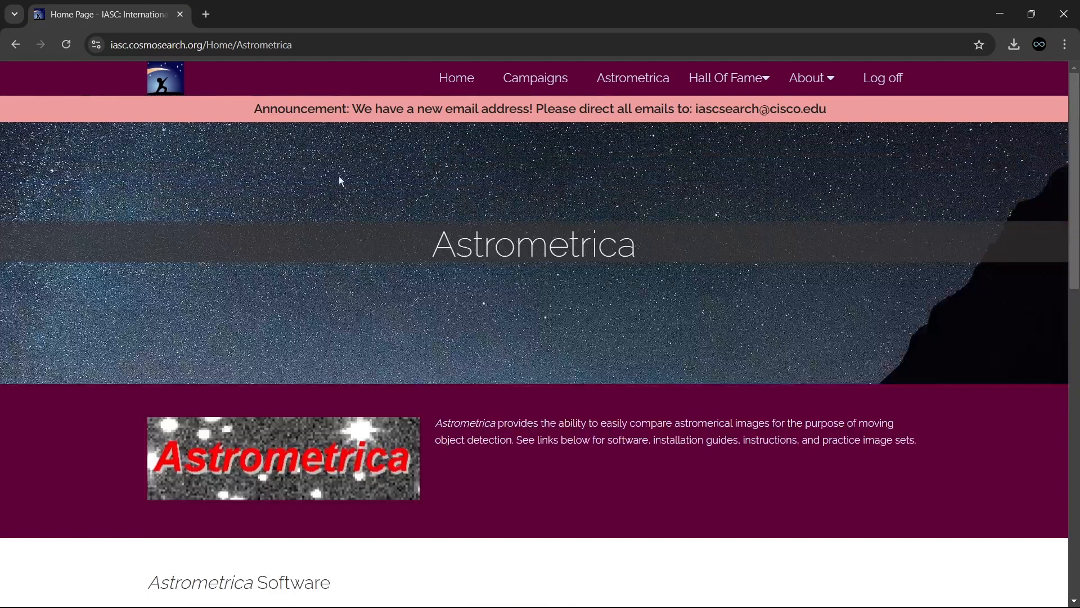
{"action": "scroll", "coordinate": [525, 290], "scroll_direction": "down", "scroll_amount": 8}
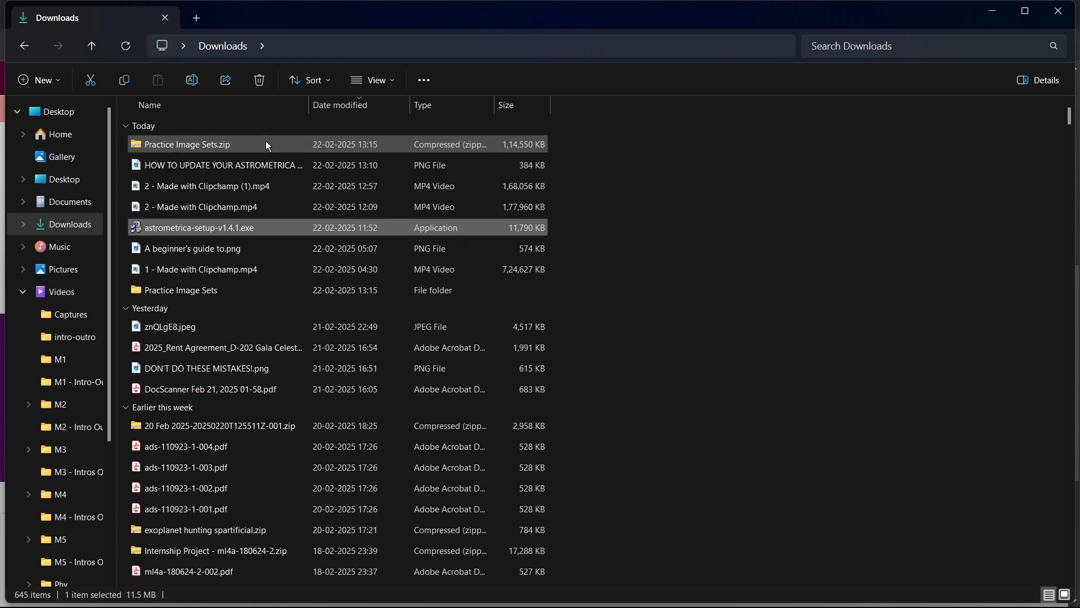
{"action": "left_click", "coordinate": [267, 145]}
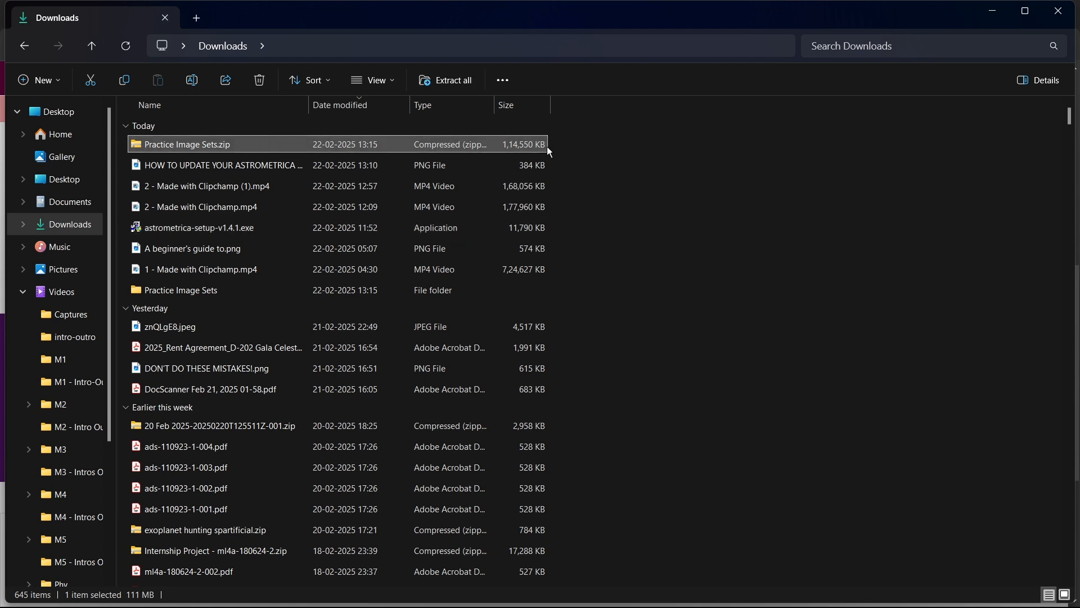
{"action": "right_click", "coordinate": [420, 146]}
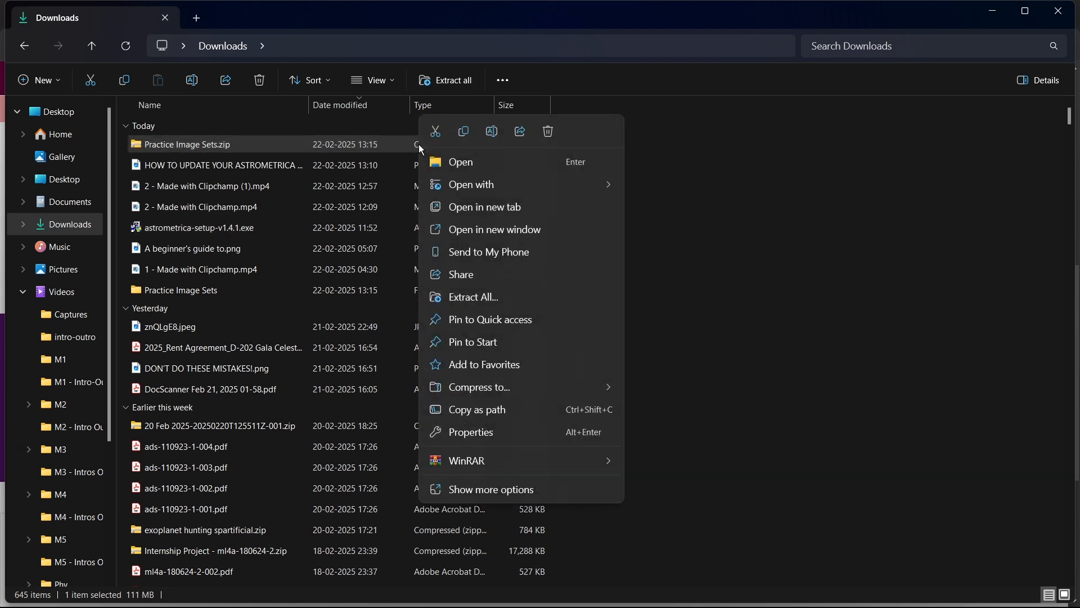
{"action": "left_click", "coordinate": [478, 298]}
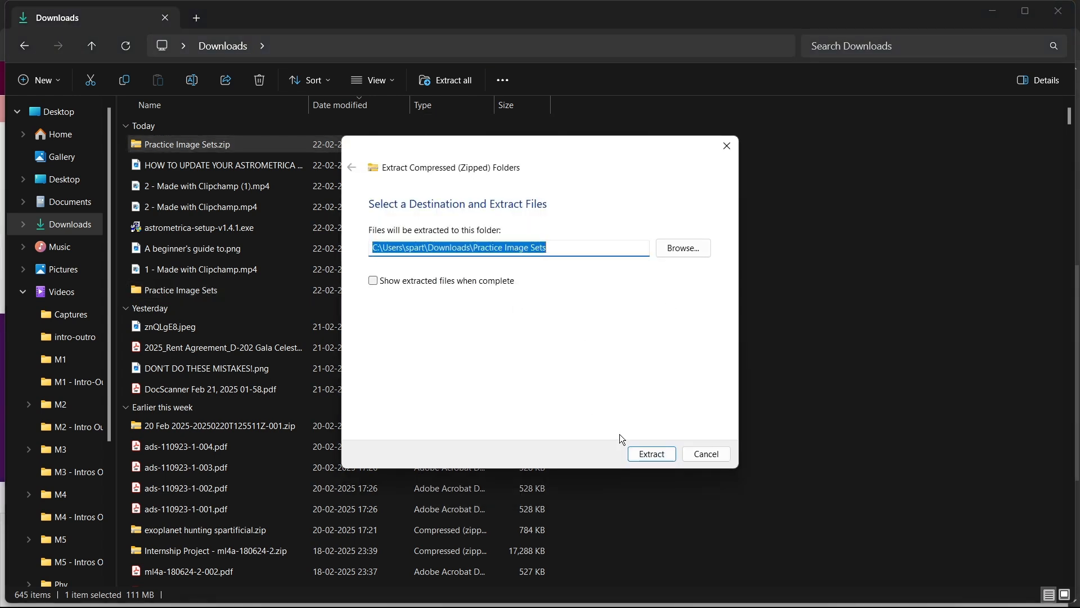
{"action": "left_click", "coordinate": [727, 146]}
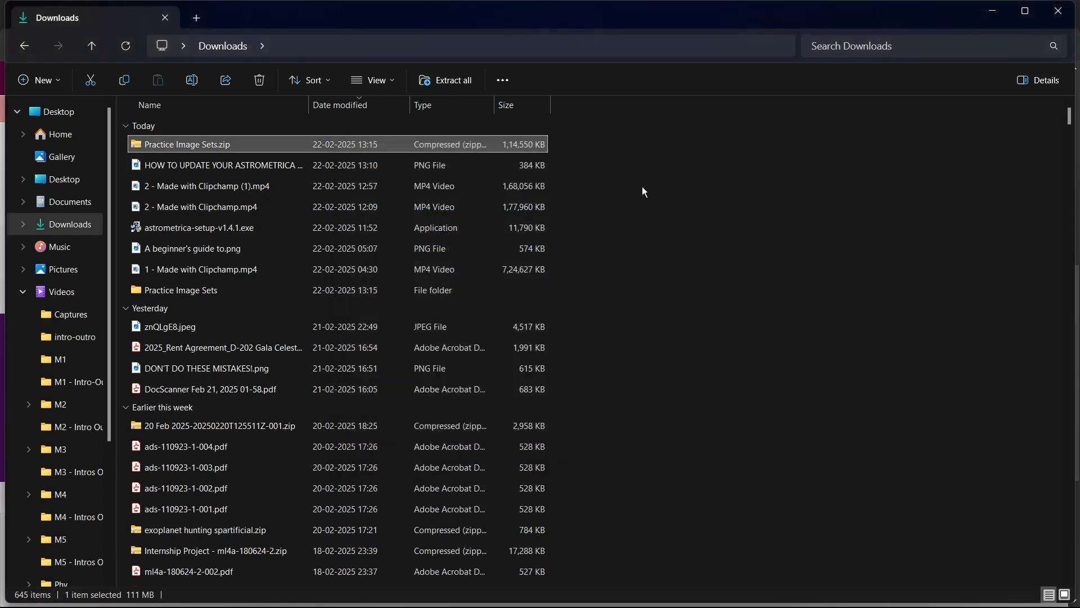
Step: Open the Practice Image Sets folder and collapse its "A long time ago" group
{"action": "double_click", "coordinate": [242, 289]}
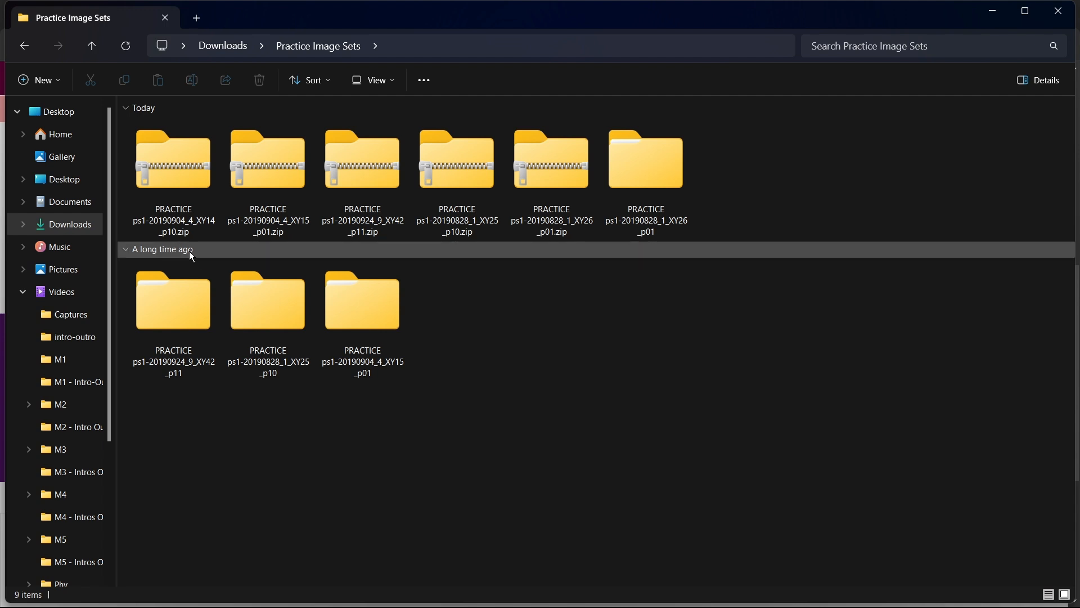
{"action": "left_click", "coordinate": [126, 249]}
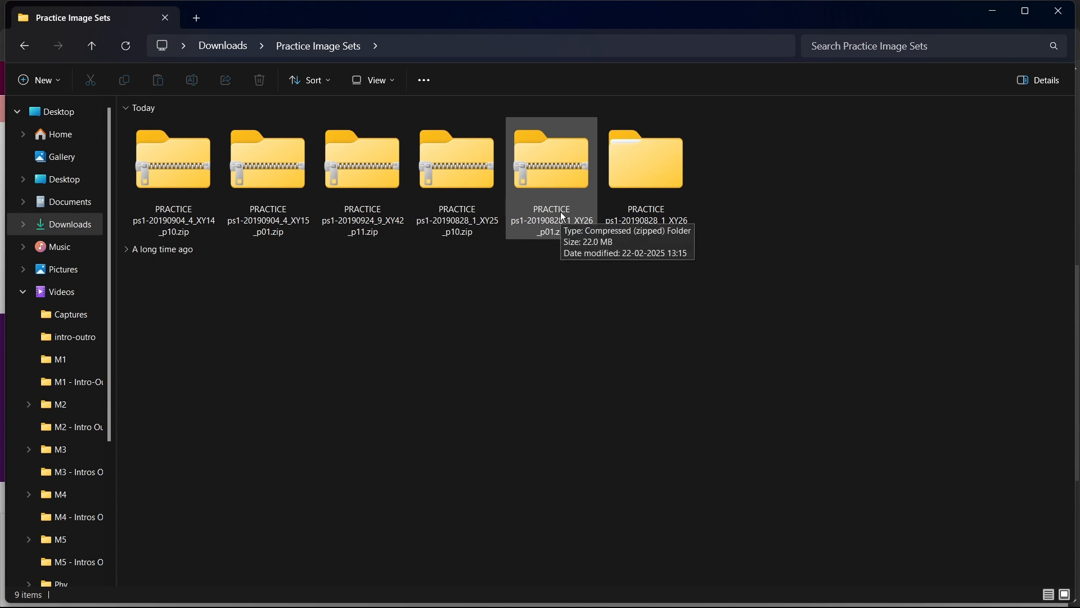
Step: Open the extracted PRACTICE ps1-20190828_1_XY26_p01 folder and the XY26_p01 subfolder inside it
{"action": "right_click", "coordinate": [549, 144]}
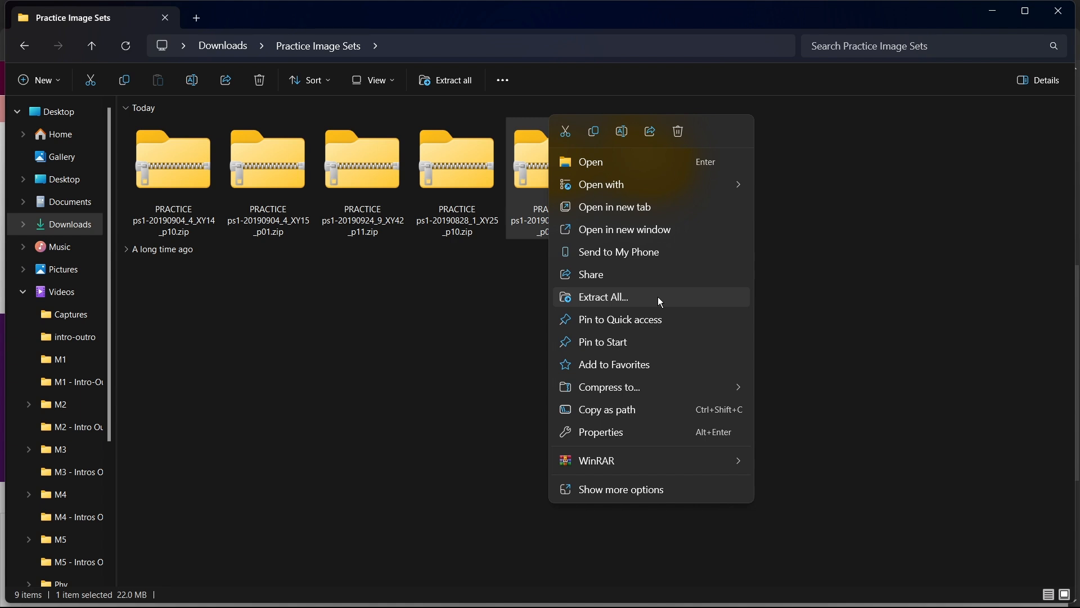
{"action": "left_click", "coordinate": [791, 279]}
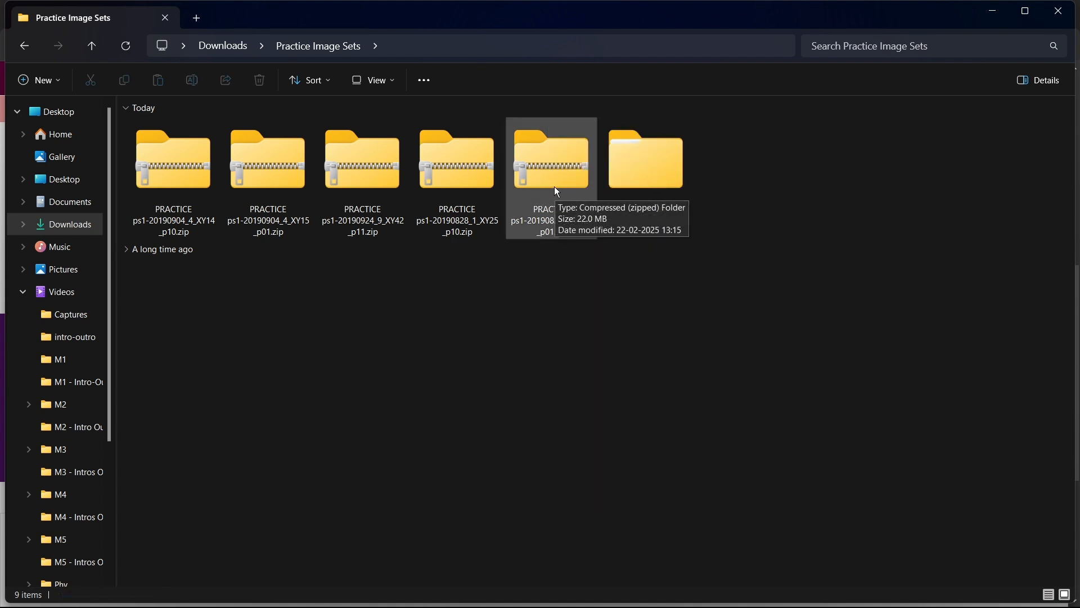
{"action": "left_click", "coordinate": [610, 155]}
{"action": "double_click", "coordinate": [610, 154]}
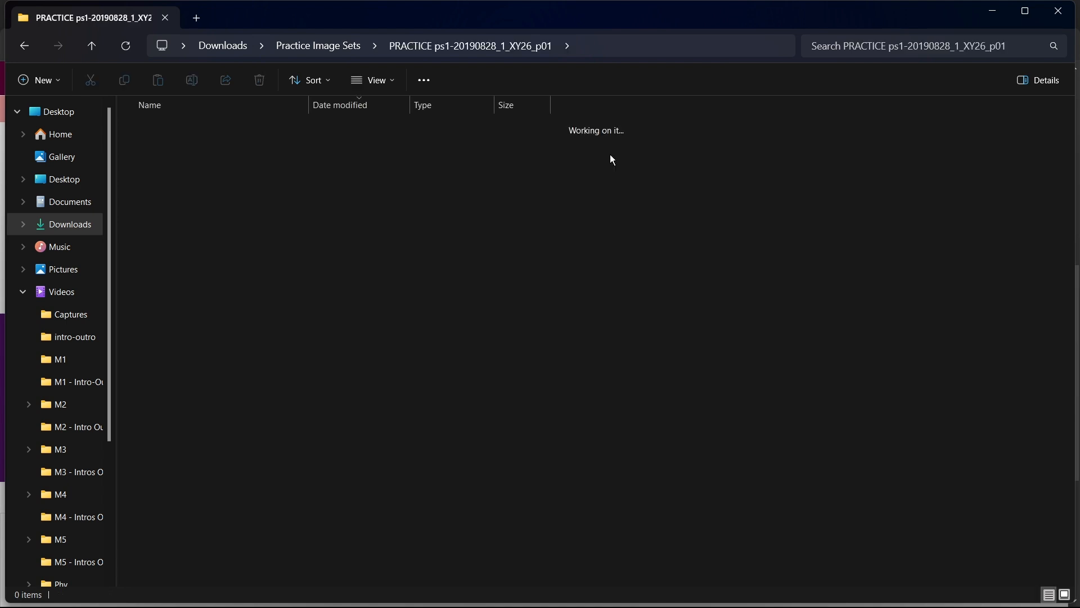
{"action": "left_click", "coordinate": [468, 144]}
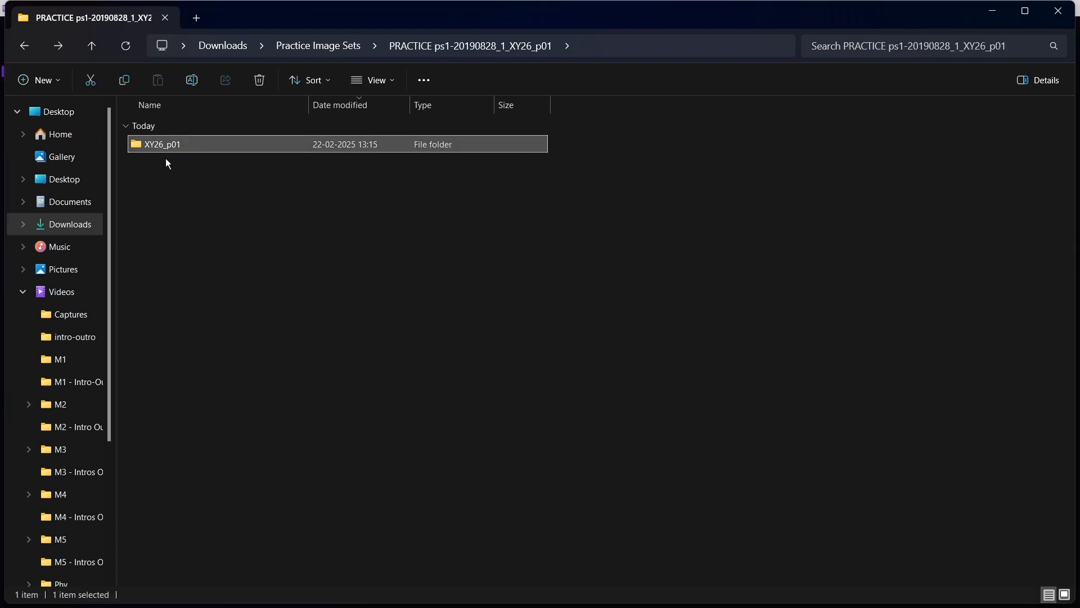
{"action": "double_click", "coordinate": [227, 147]}
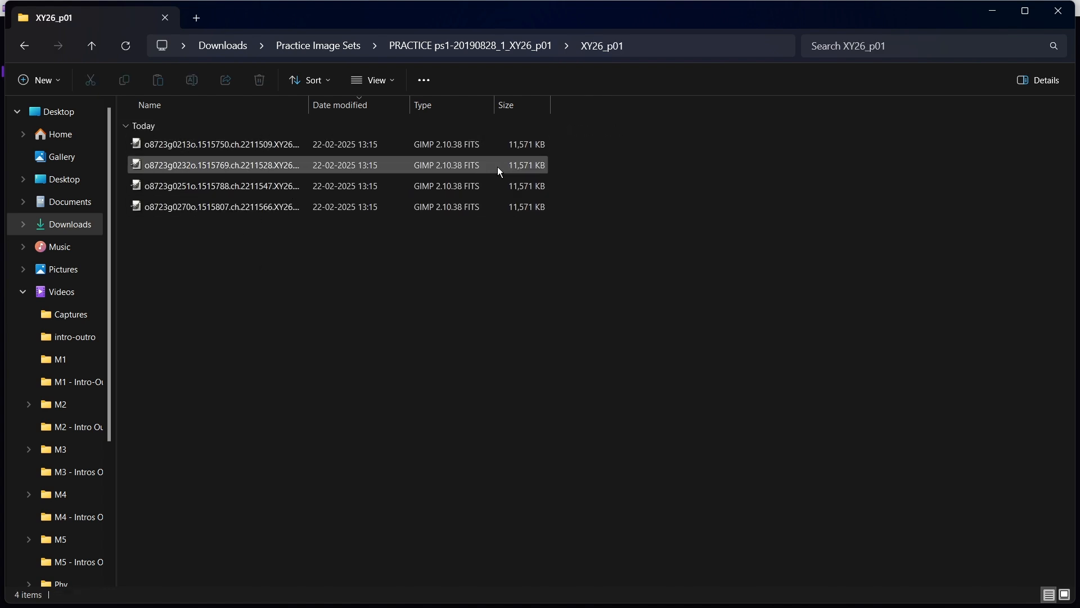
Step: Examine the names of the FITS files in XY26_p01, highlighting all of them as one set
{"action": "left_click", "coordinate": [484, 207]}
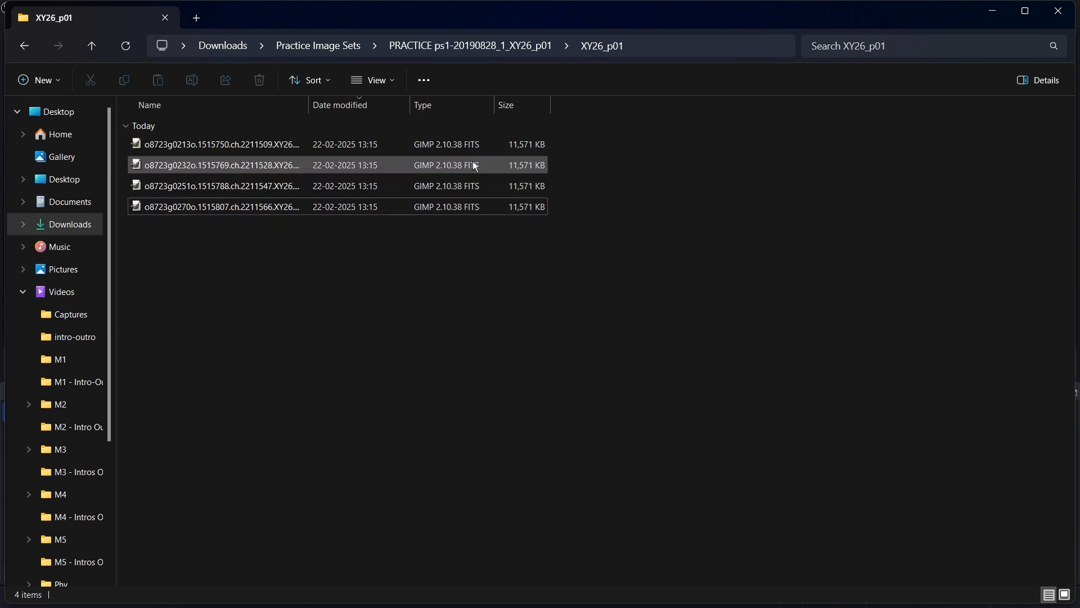
{"action": "left_click", "coordinate": [408, 204]}
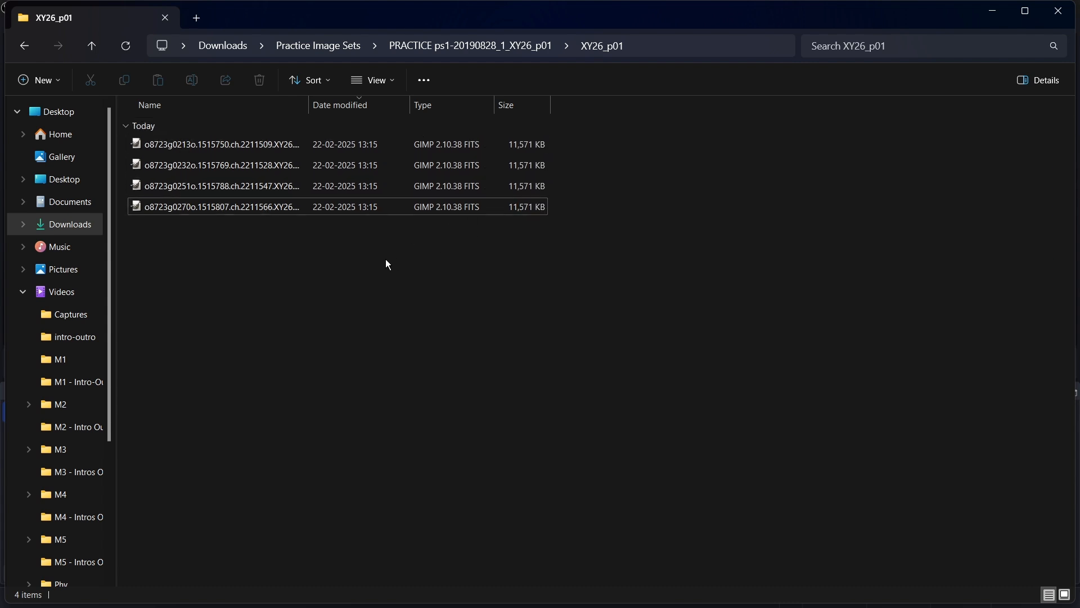
{"action": "left_click_drag", "start_coordinate": [386, 259], "coordinate": [264, 142]}
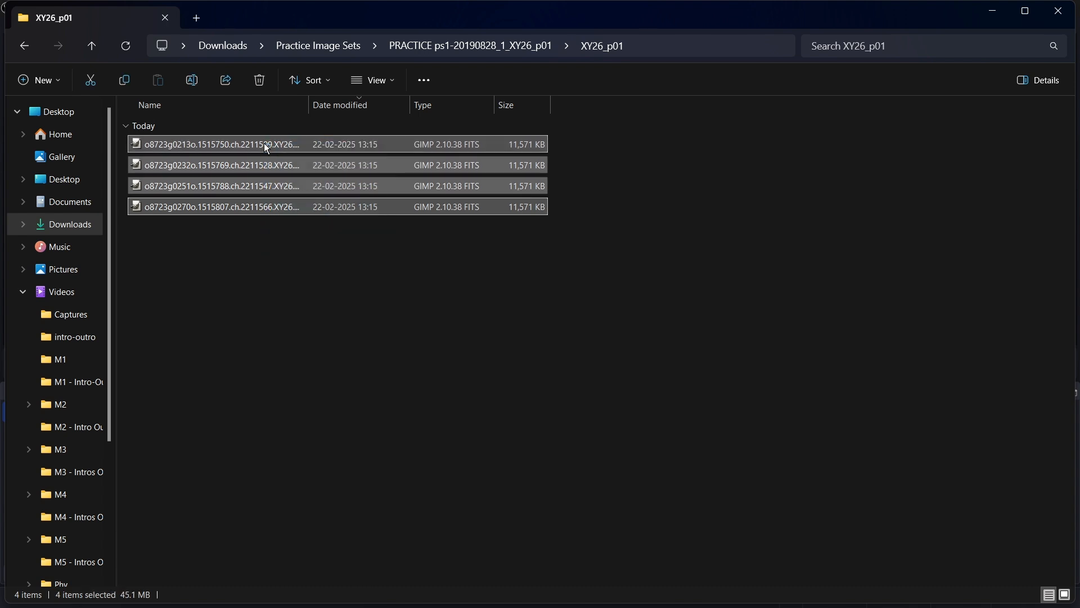
{"action": "left_click", "coordinate": [434, 260]}
{"action": "left_click_drag", "start_coordinate": [434, 260], "coordinate": [383, 140]}
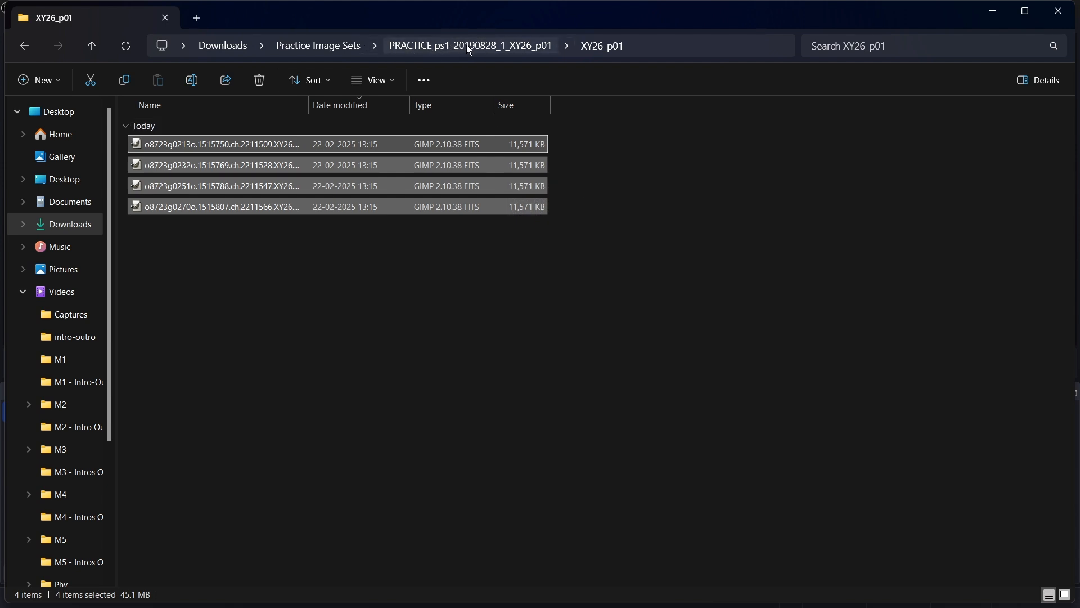
{"action": "left_click", "coordinate": [565, 170]}
Step: Return to the Practice Image Sets folder and extract PRACTICE ps1-20190828_1_XY25_p10.zip
{"action": "key", "text": "alt+Left"}
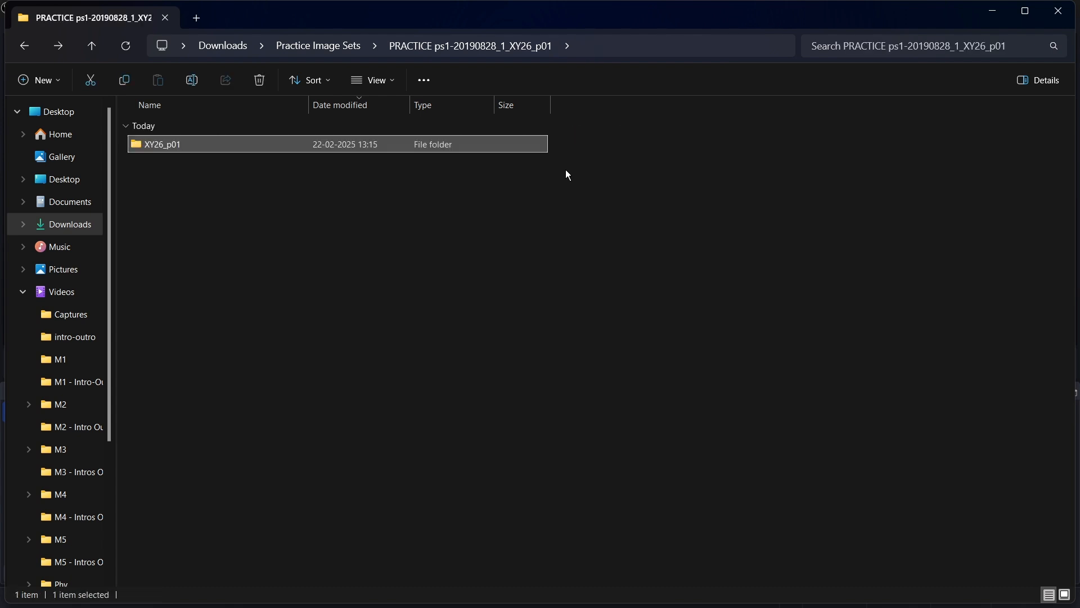
{"action": "key", "text": "alt+Left"}
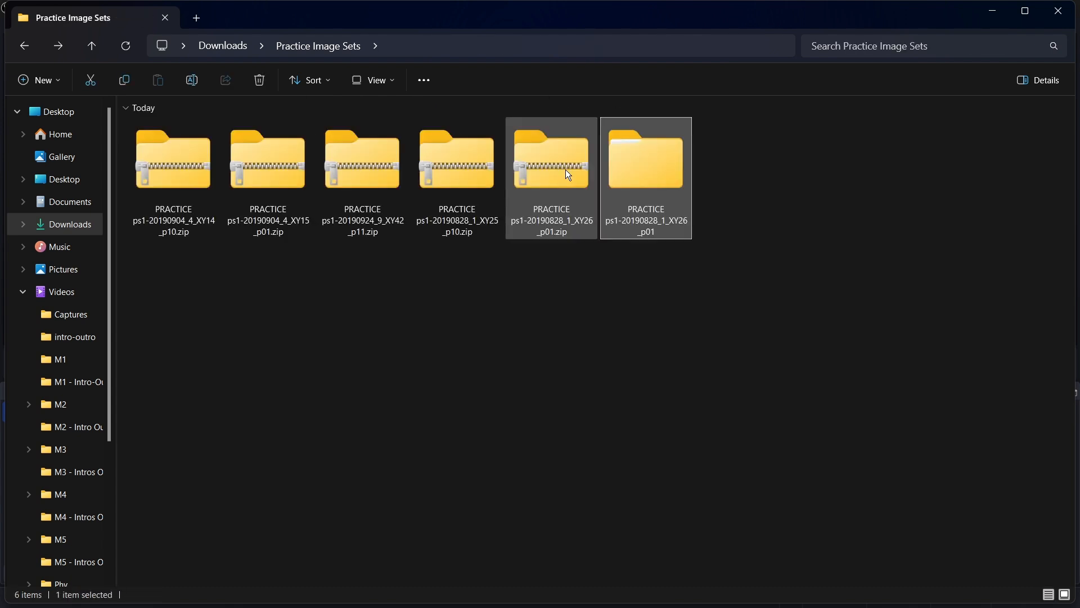
{"action": "right_click", "coordinate": [463, 173]}
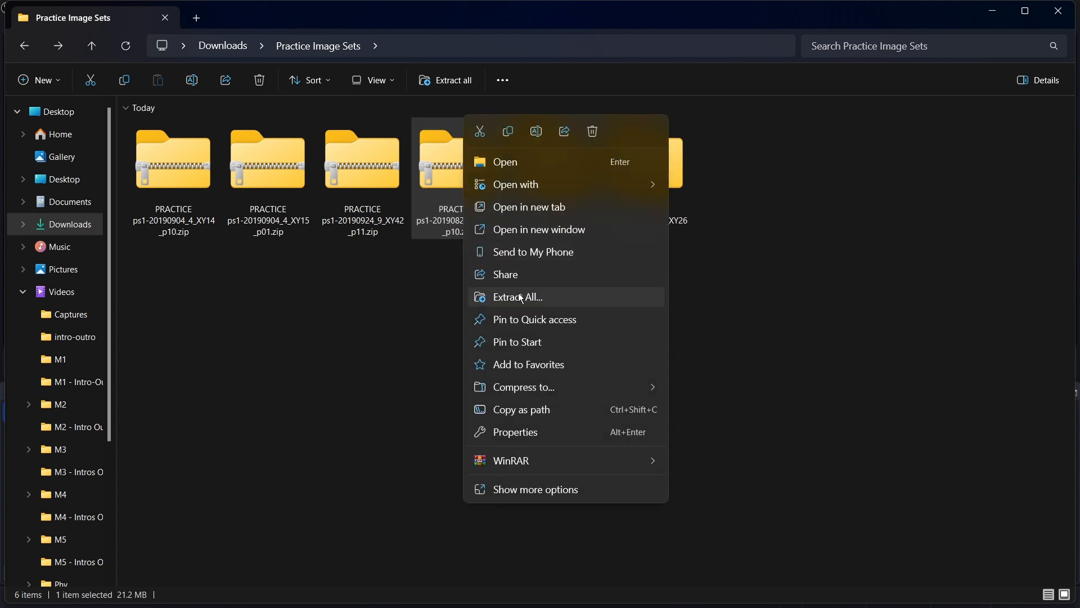
{"action": "left_click", "coordinate": [517, 294]}
{"action": "left_click", "coordinate": [651, 452]}
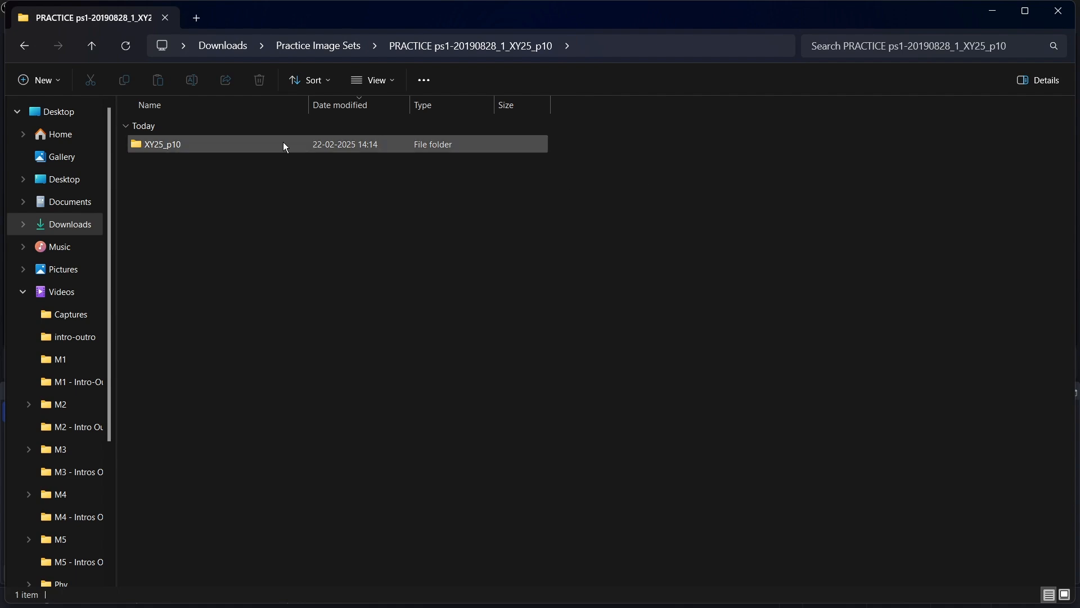
Step: Open the extracted XY25_p10 subfolder and select all of its FITS files
{"action": "double_click", "coordinate": [282, 144]}
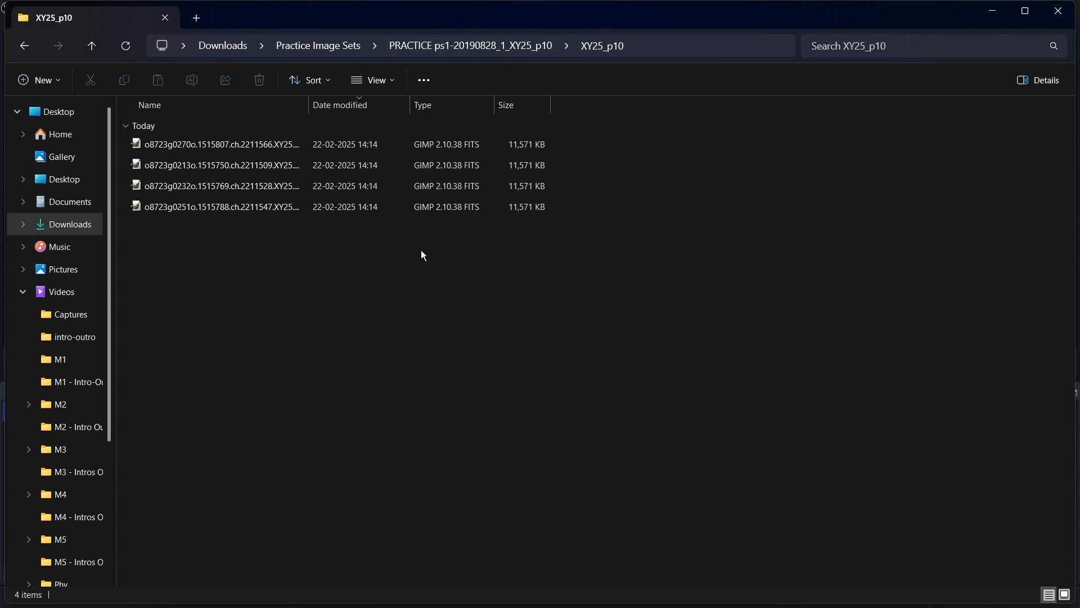
{"action": "left_click_drag", "start_coordinate": [421, 251], "coordinate": [258, 126]}
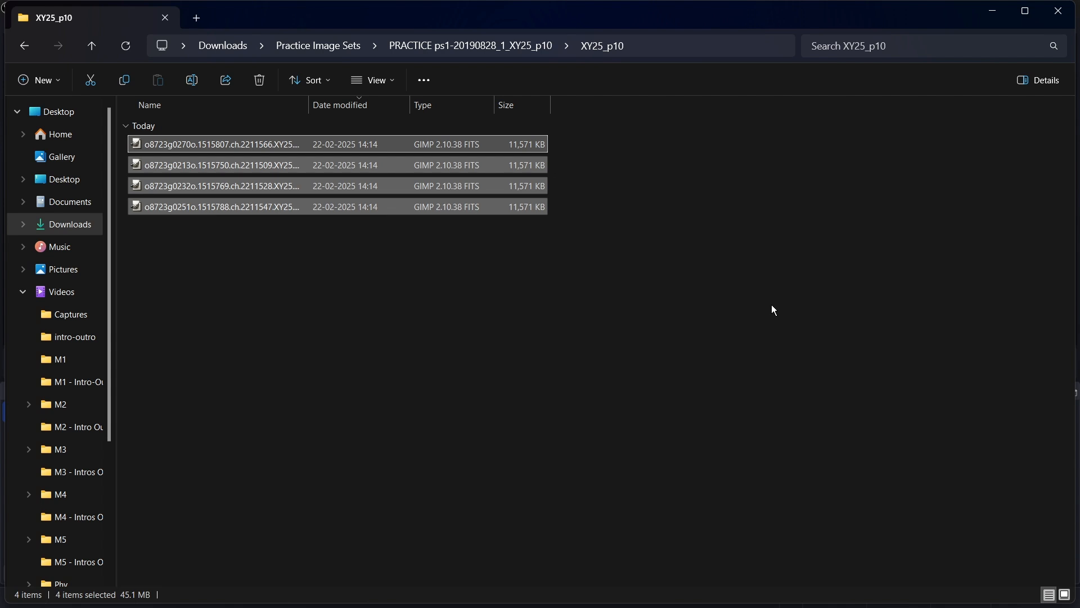
Step: Switch to the Notepad notes and review the points on extracting image sets, reading dataset file names and images per dataset
{"action": "key", "text": "alt+Tab"}
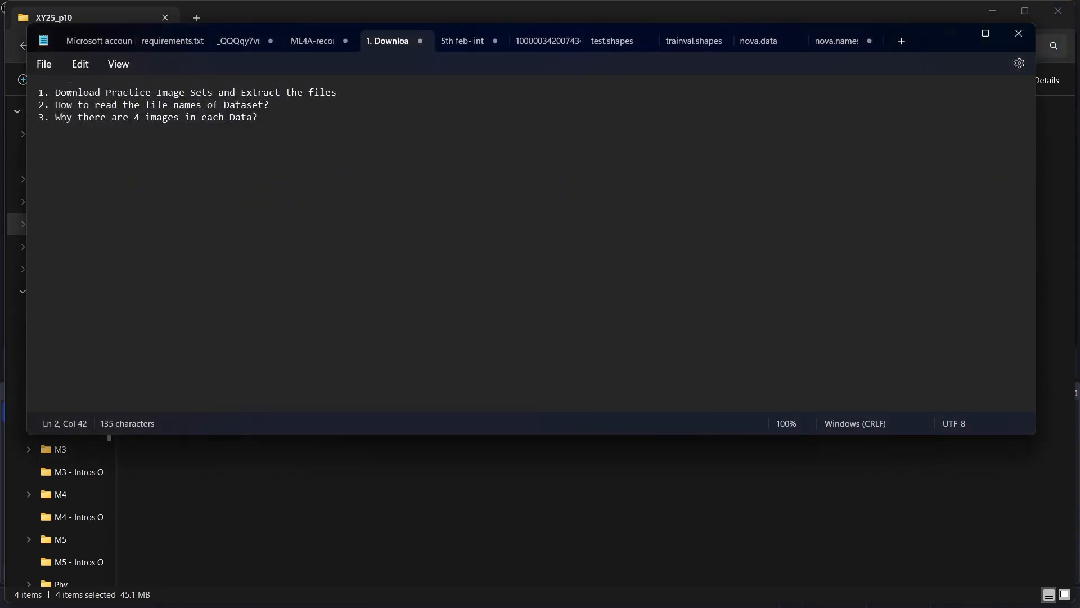
{"action": "left_click_drag", "start_coordinate": [56, 93], "coordinate": [344, 97]}
{"action": "left_click", "coordinate": [344, 98]}
{"action": "left_click_drag", "start_coordinate": [53, 108], "coordinate": [183, 109]}
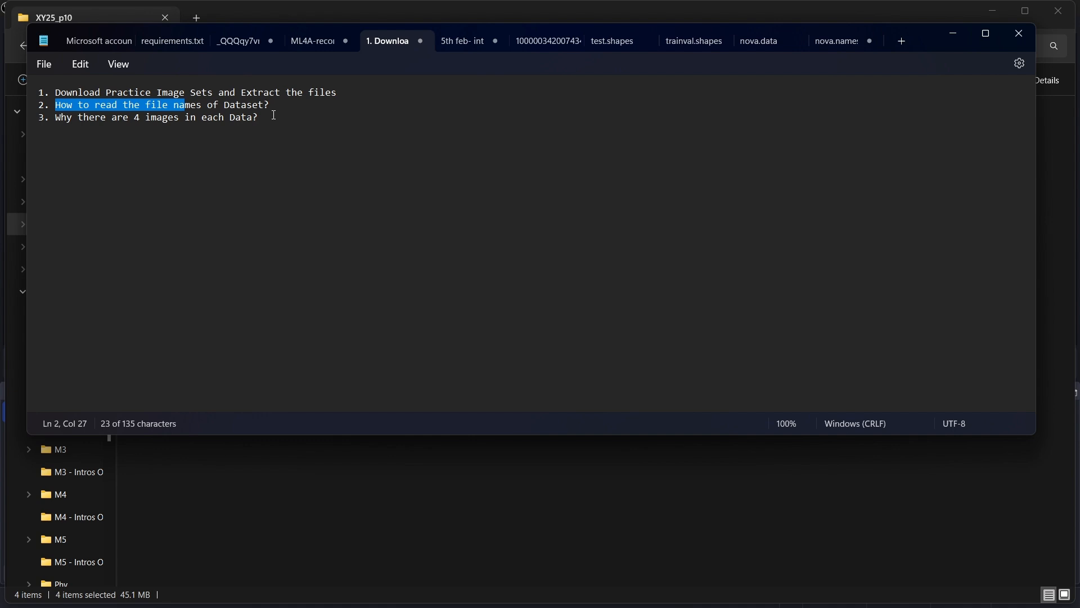
{"action": "left_click_drag", "start_coordinate": [67, 118], "coordinate": [194, 122]}
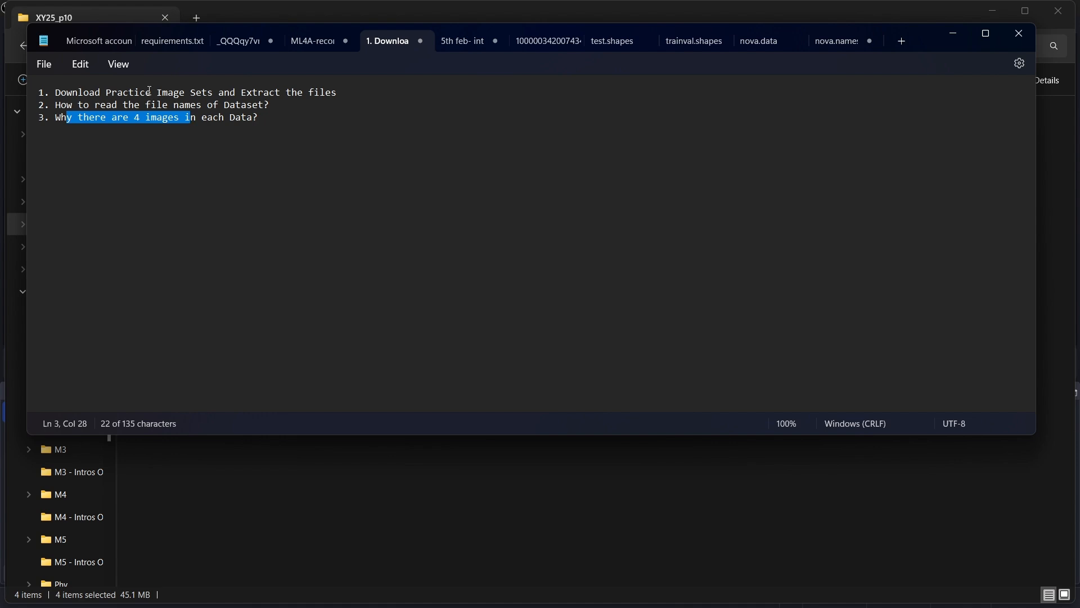
{"action": "left_click_drag", "start_coordinate": [140, 92], "coordinate": [186, 92]}
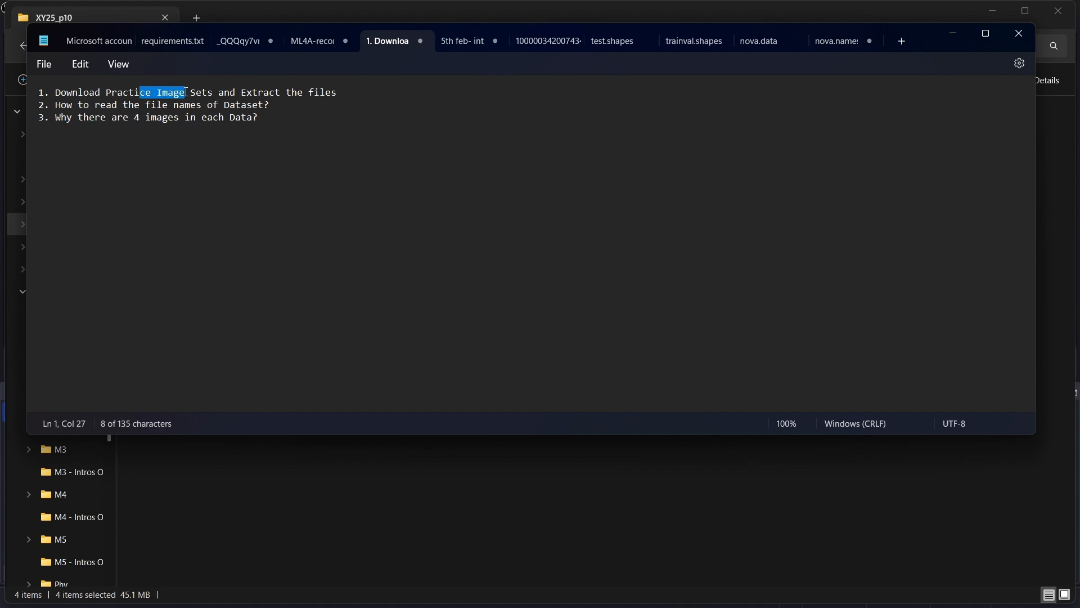